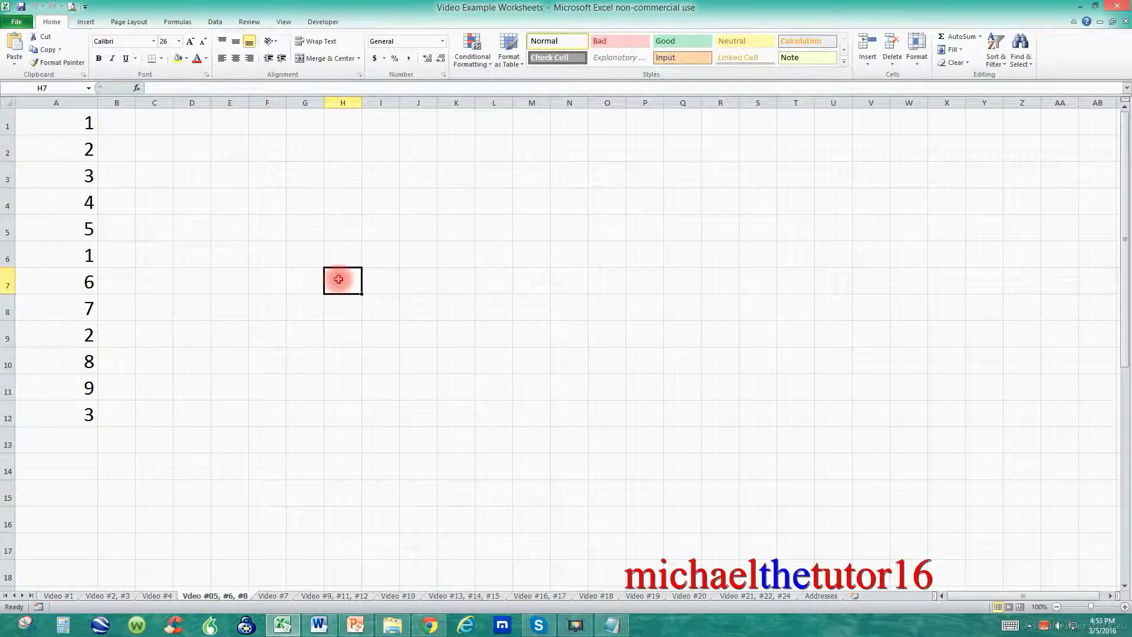
# Examine the number list in A1:A12 for values that occur more than once.
pyautogui.click(76, 124)
pyautogui.click(78, 247)
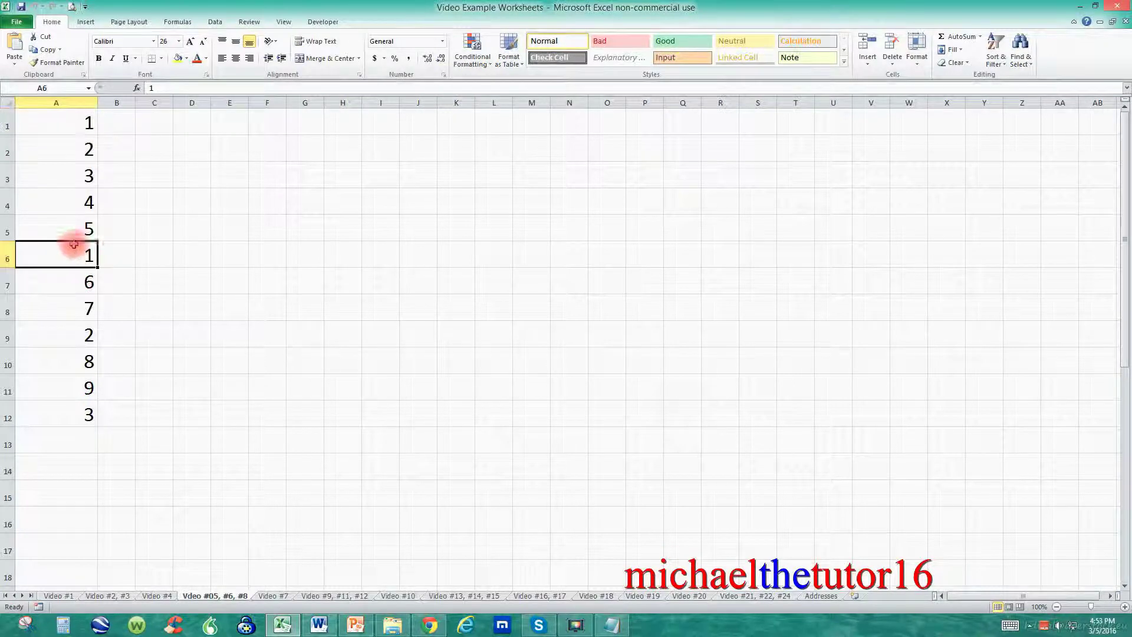
pyautogui.click(72, 150)
pyautogui.click(82, 332)
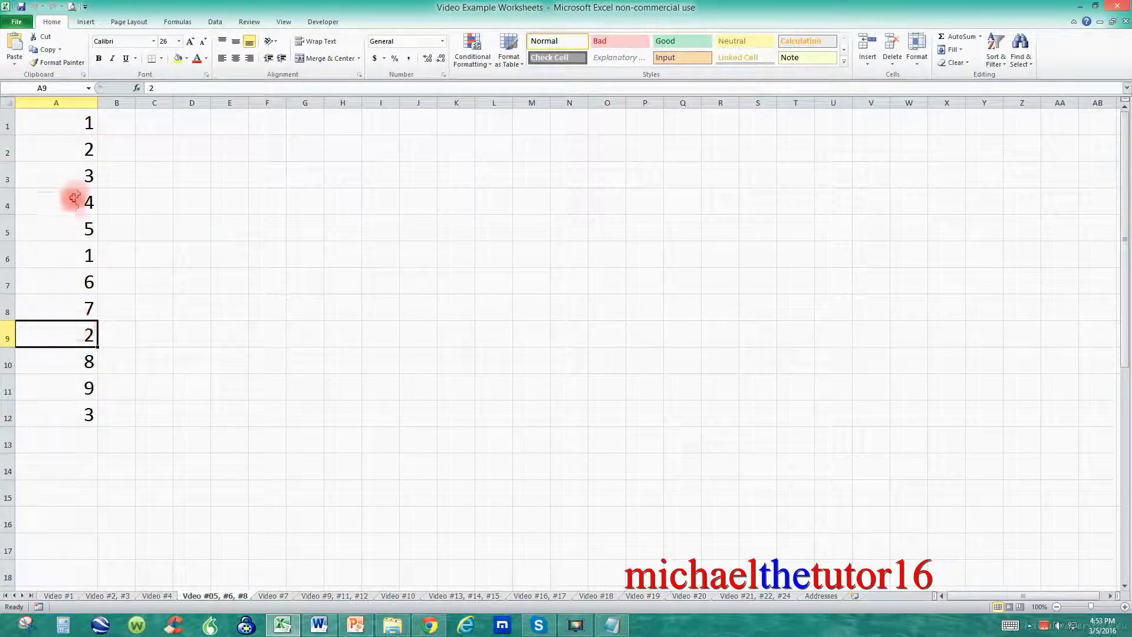
pyautogui.click(80, 176)
pyautogui.click(69, 411)
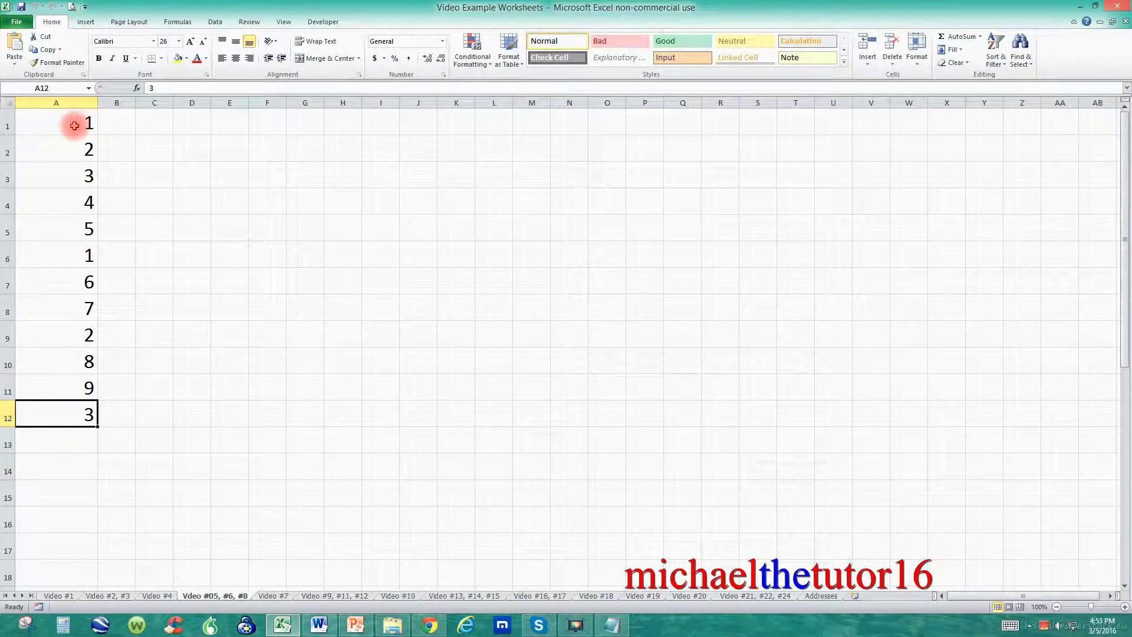
# Highlight the duplicate values in A1:A12 with conditional formatting, using Light Red Fill with Dark Red Text.
pyautogui.moveTo(74, 125); pyautogui.dragTo(54, 404)
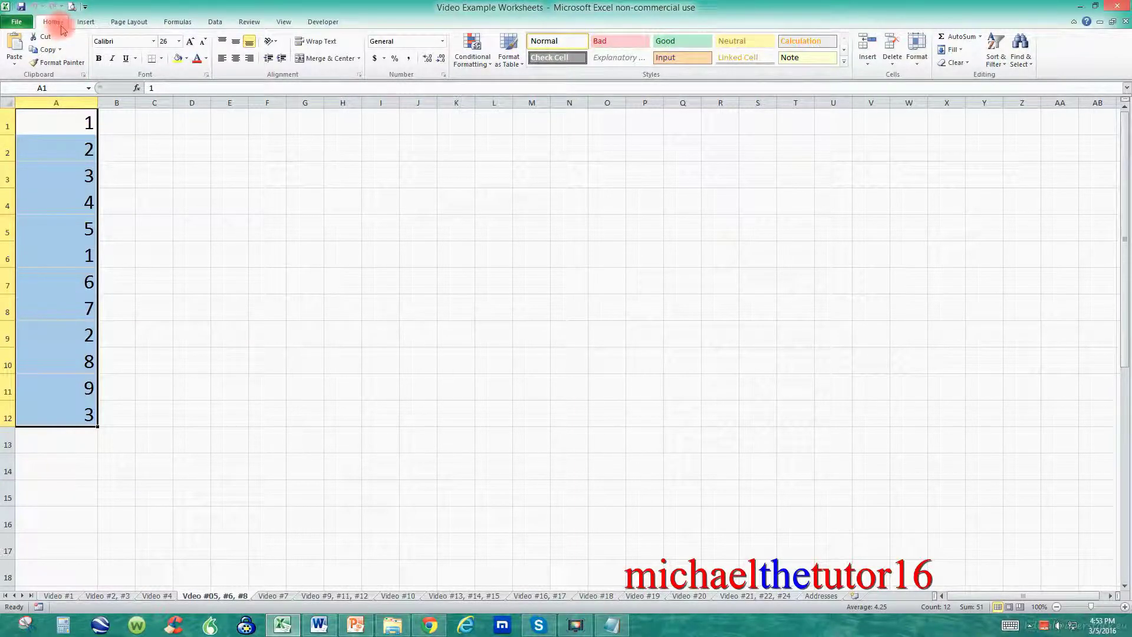
pyautogui.click(472, 57)
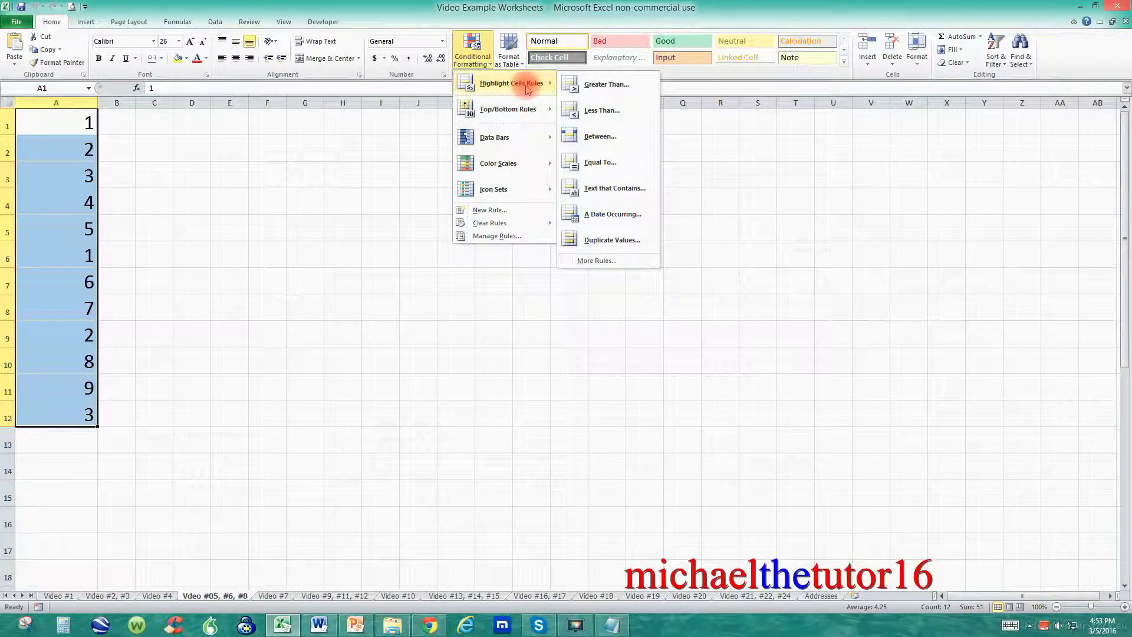
pyautogui.click(611, 241)
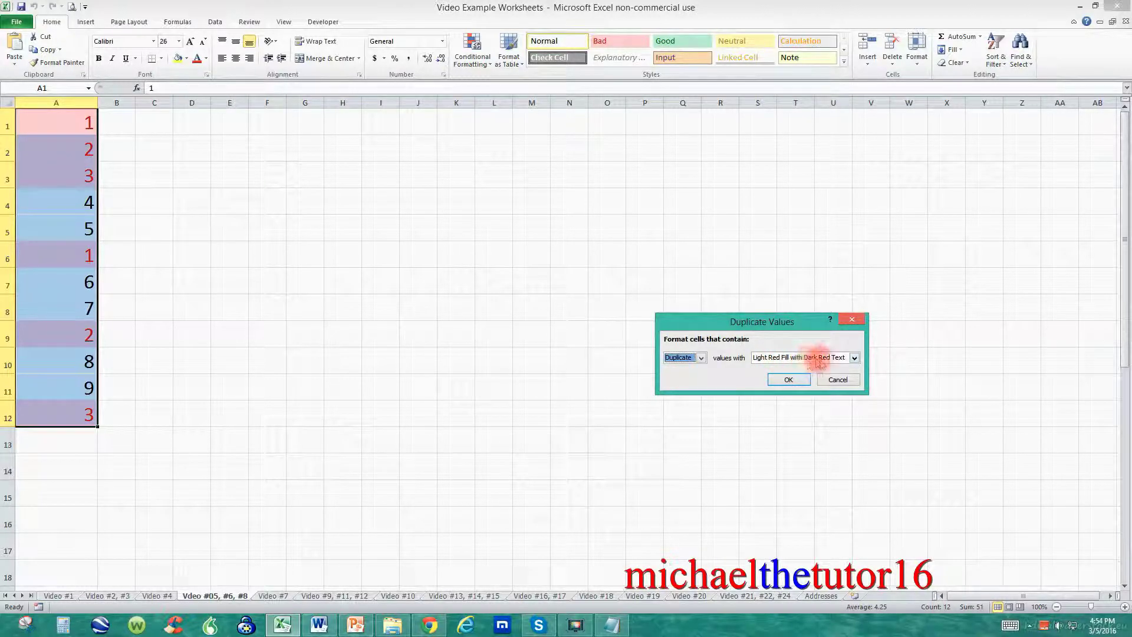
pyautogui.click(854, 359)
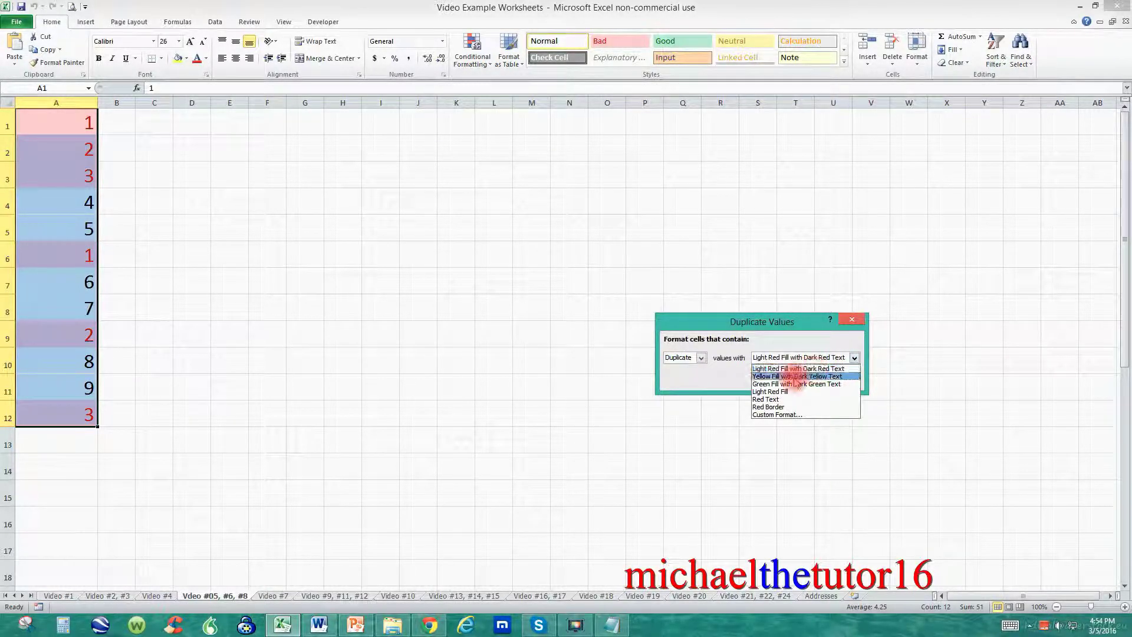
pyautogui.click(829, 369)
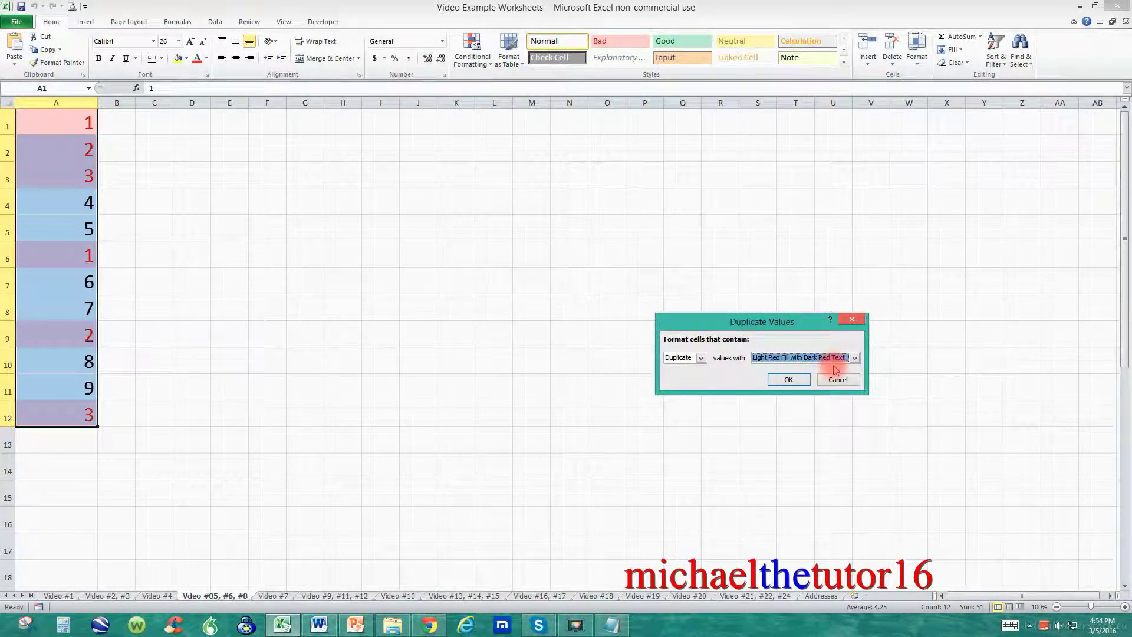
pyautogui.click(788, 379)
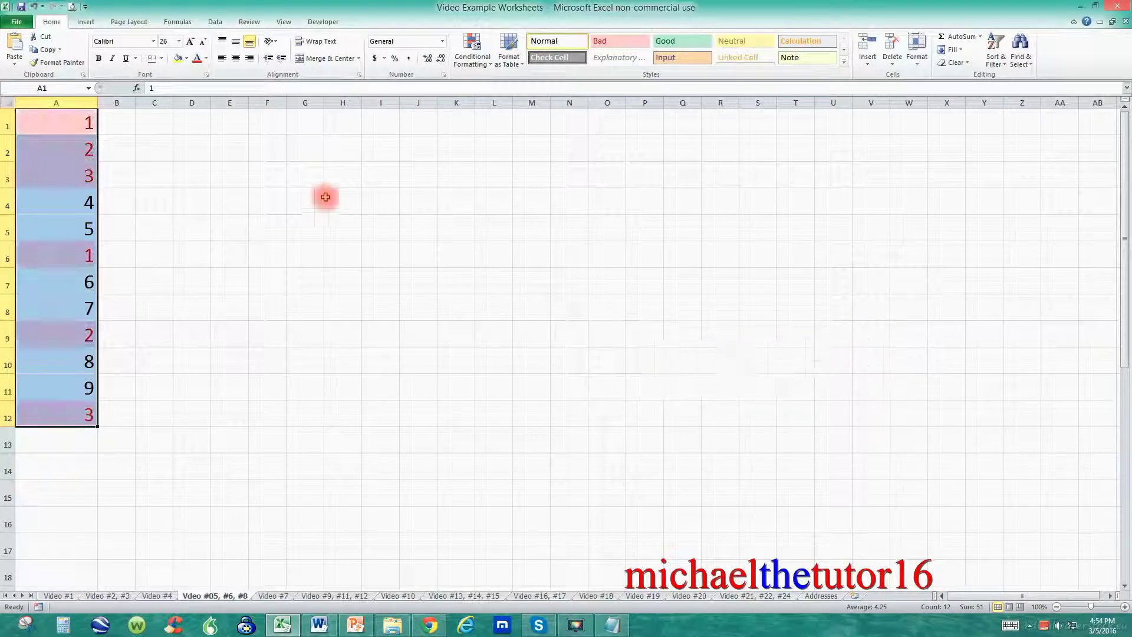
pyautogui.click(280, 195)
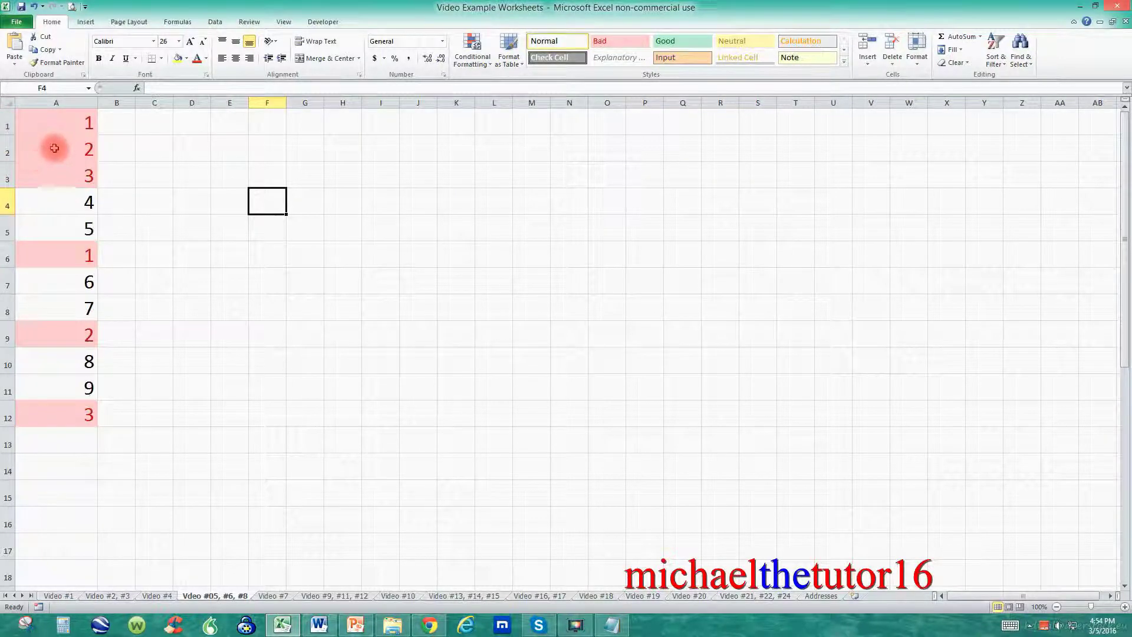
# Delete the entire row 6, which holds the second occurrence of the number 1.
pyautogui.moveTo(59, 120); pyautogui.dragTo(76, 175)
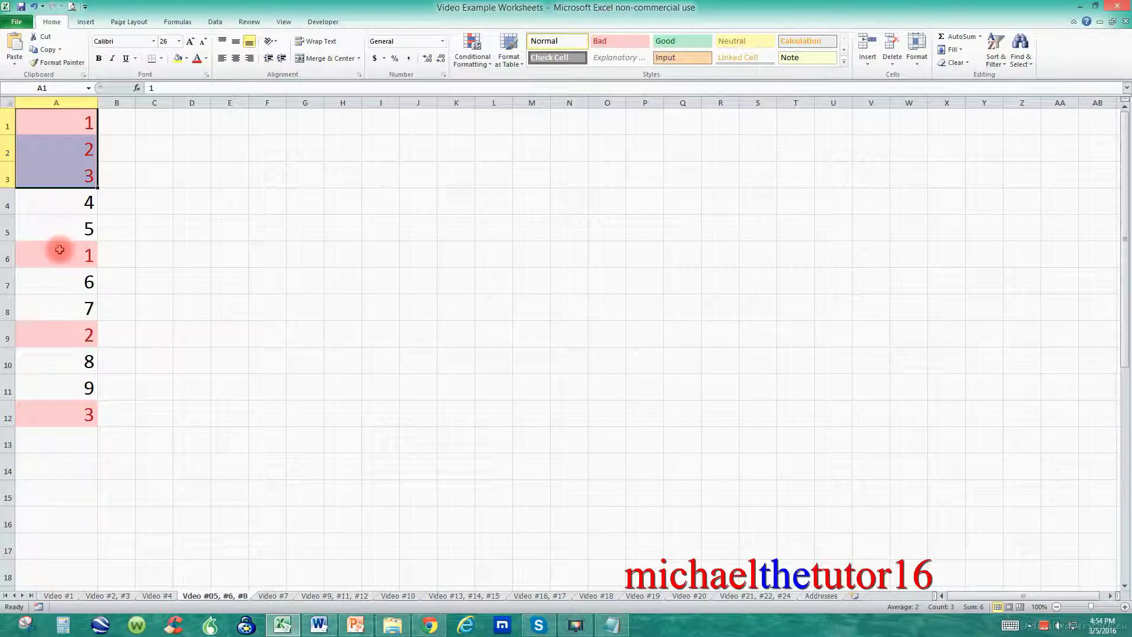
pyautogui.click(59, 250)
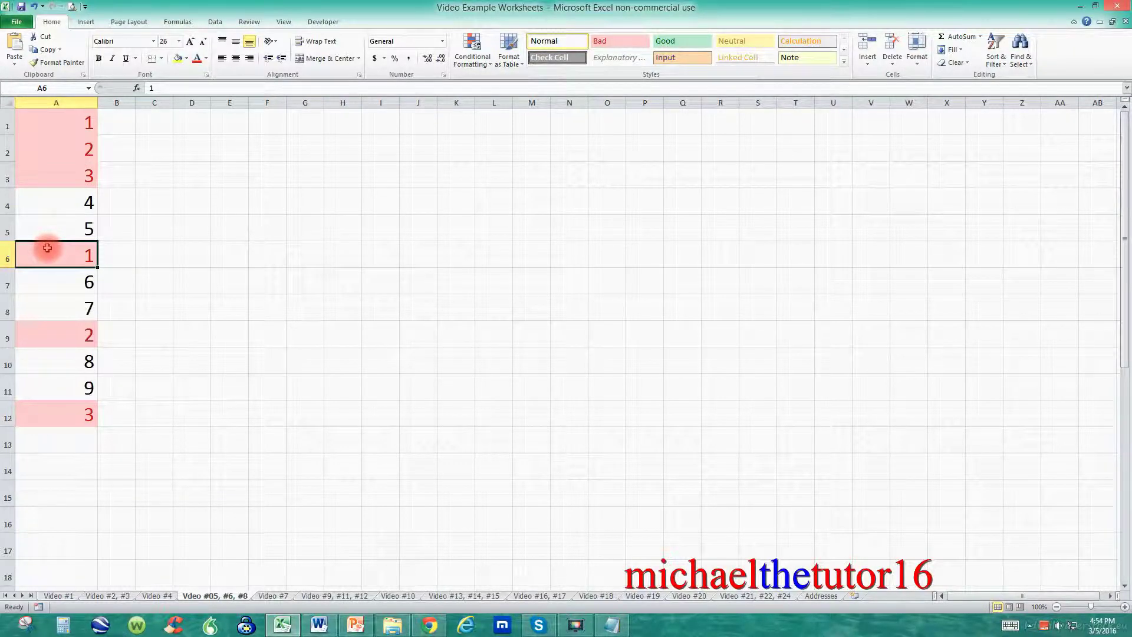
pyautogui.click(7, 258)
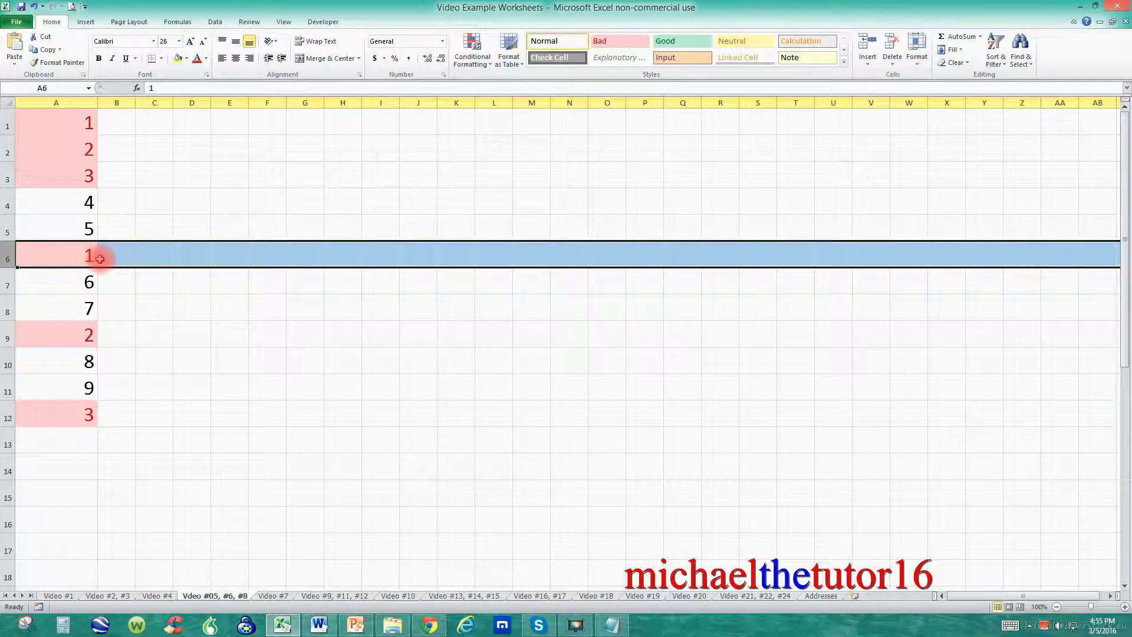
pyautogui.rightClick(131, 257)
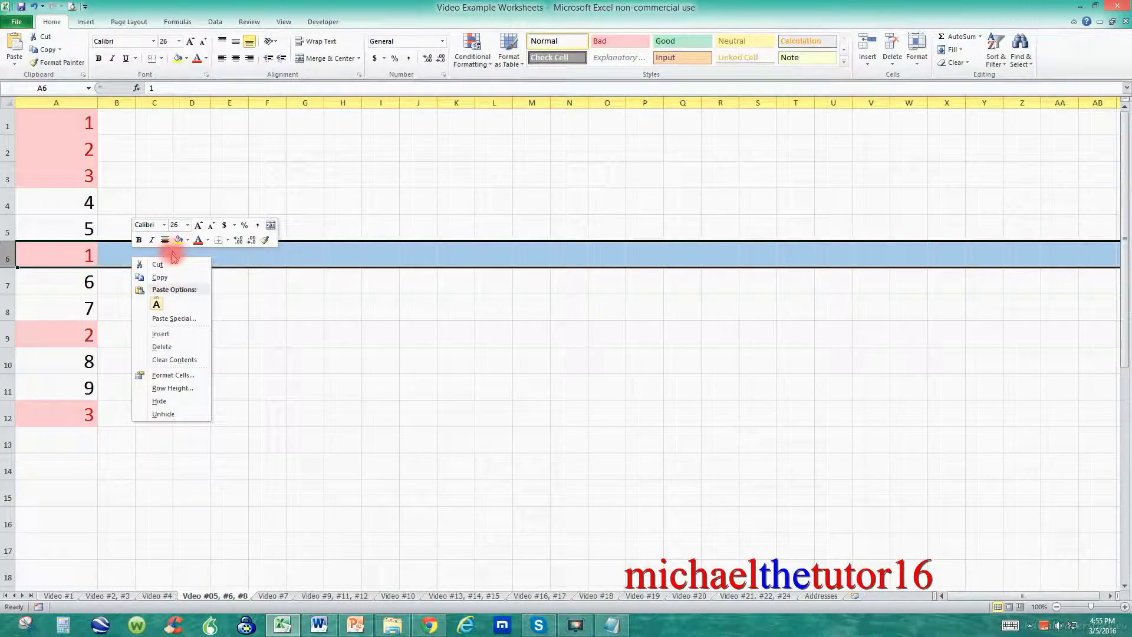
pyautogui.click(163, 347)
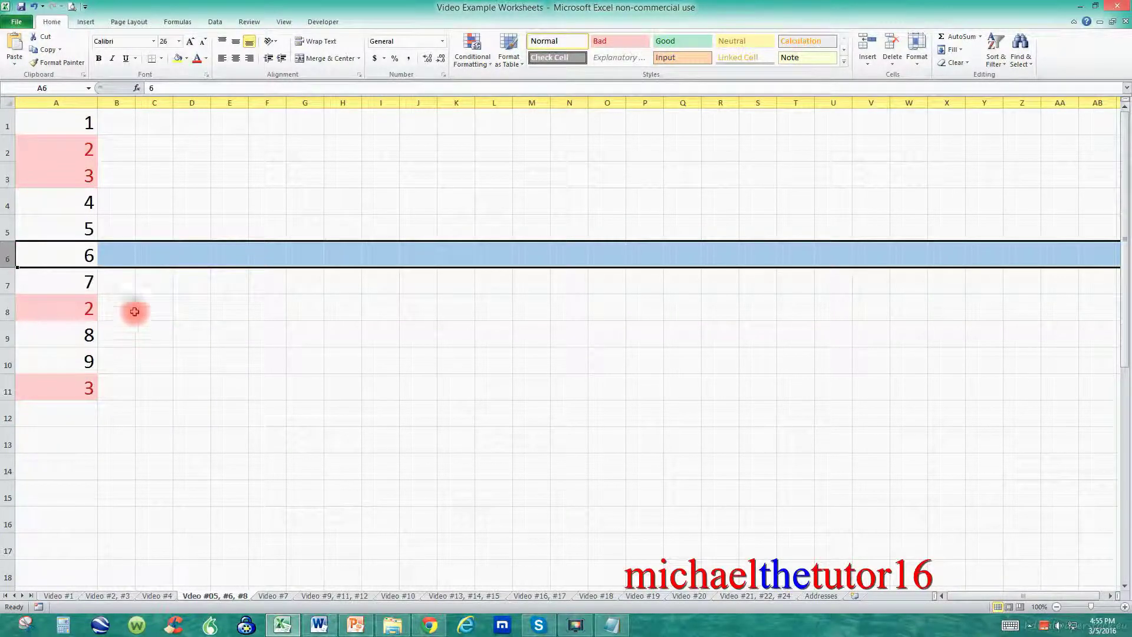
# Delete the entire row 8, which holds the second occurrence of the number 2.
pyautogui.click(89, 124)
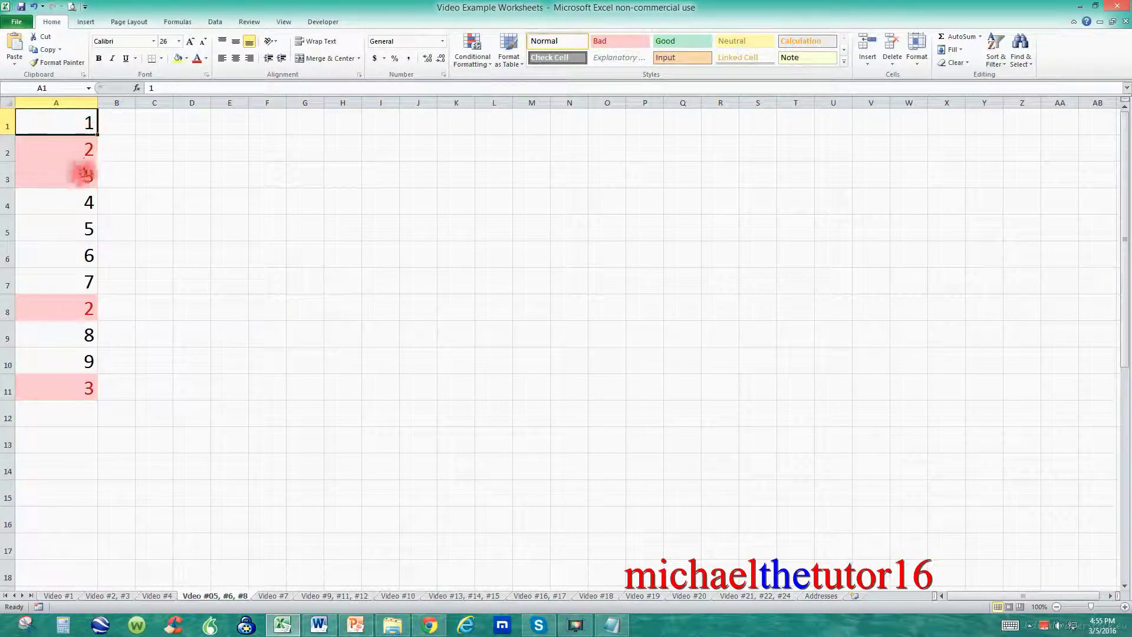
pyautogui.click(35, 307)
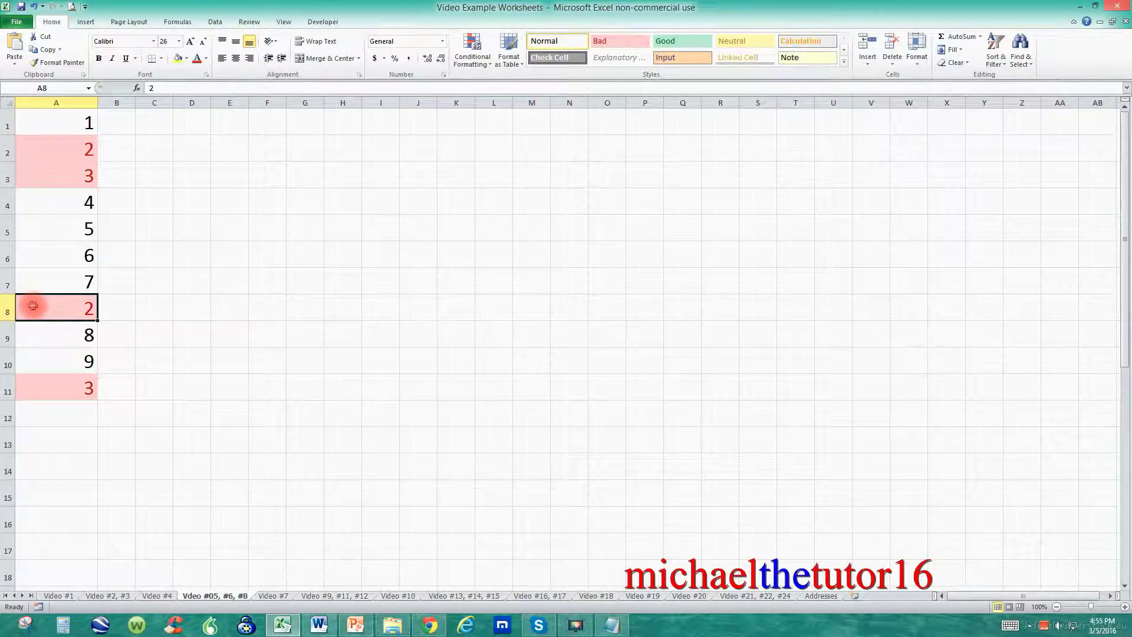
pyautogui.click(7, 310)
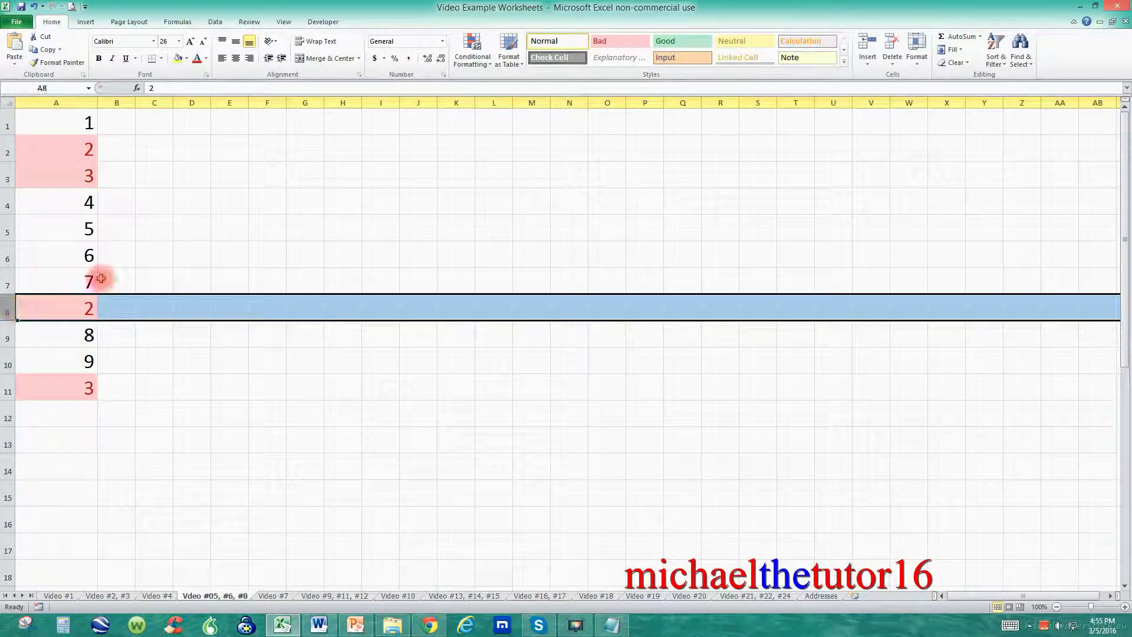
pyautogui.rightClick(134, 306)
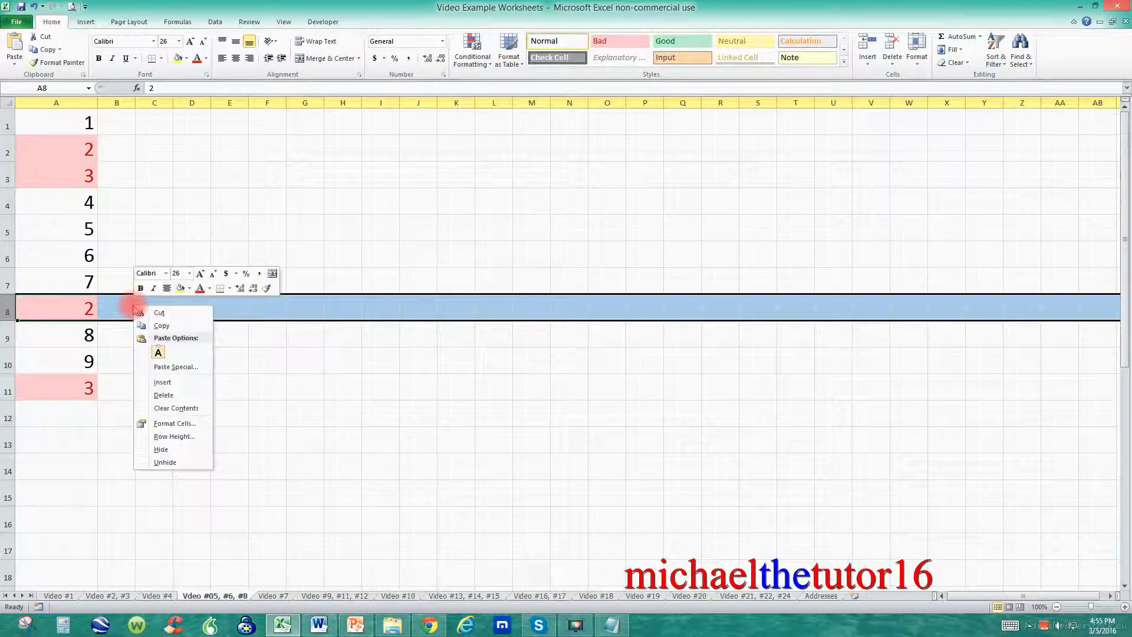
pyautogui.click(152, 395)
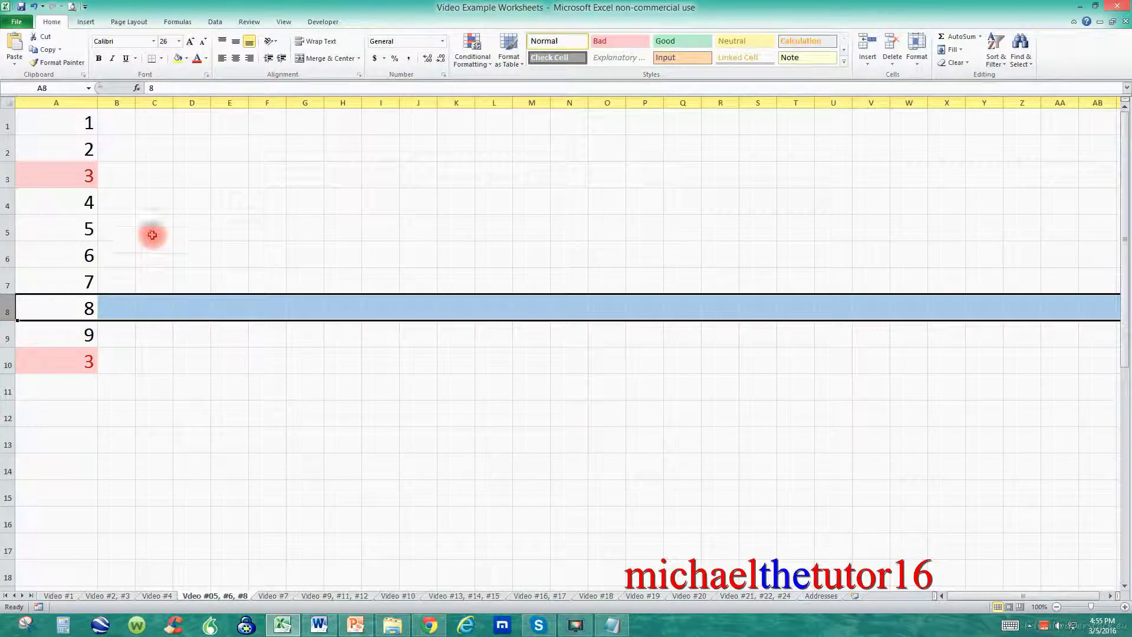
# Delete the entire row 10, which holds the second occurrence of the number 3, and deselect the row.
pyautogui.click(37, 360)
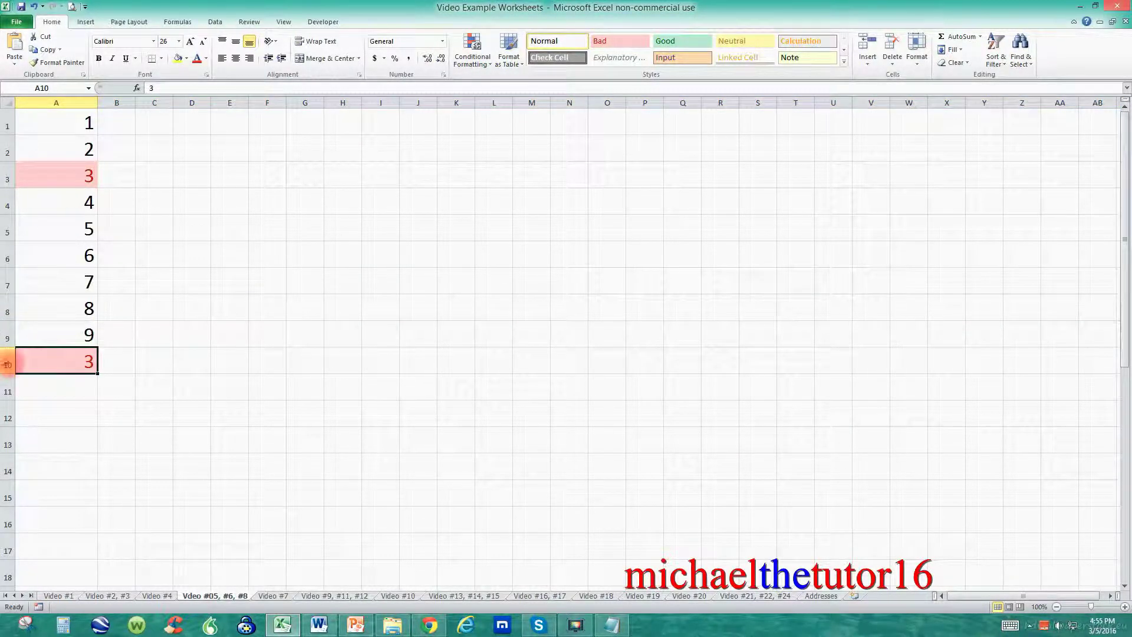
pyautogui.click(8, 363)
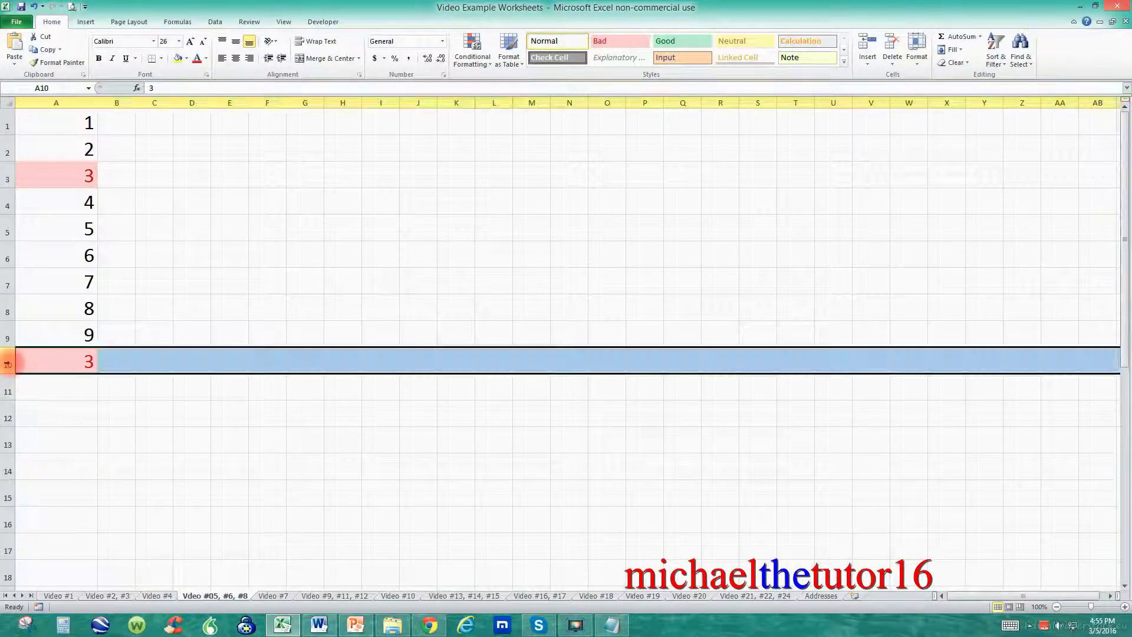
pyautogui.rightClick(104, 357)
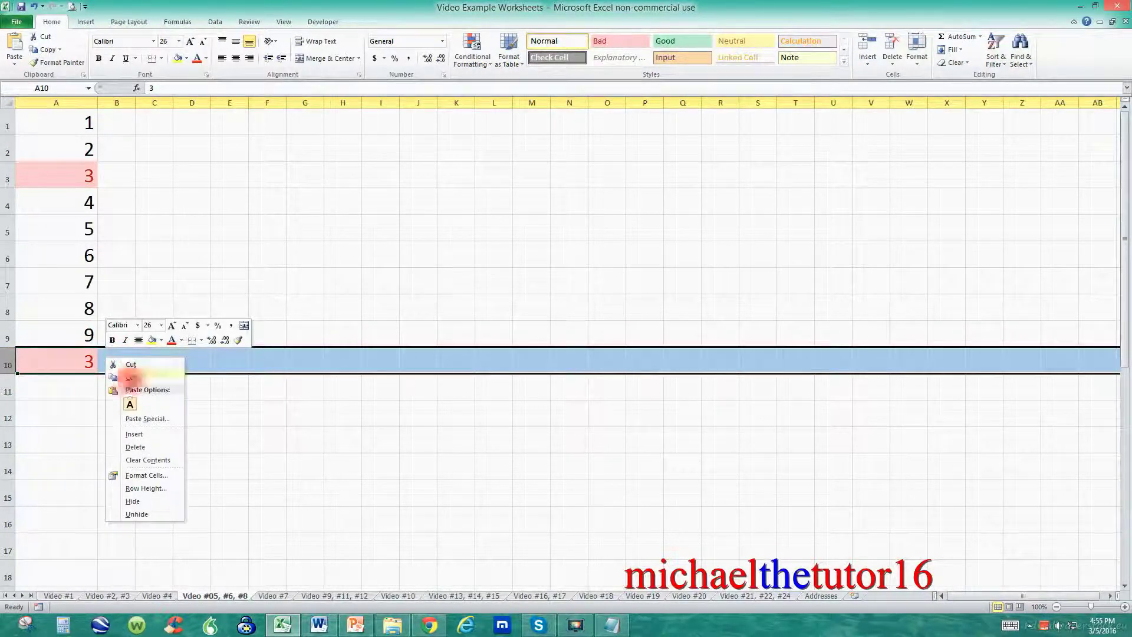
pyautogui.click(133, 447)
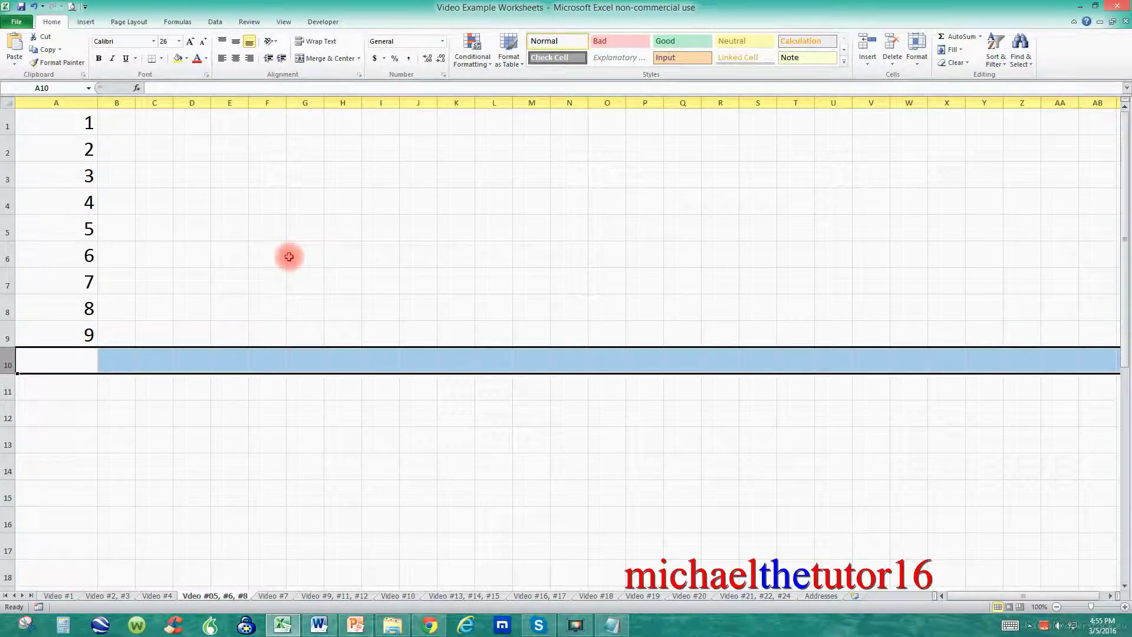
pyautogui.moveTo(244, 259); pyautogui.dragTo(239, 270)
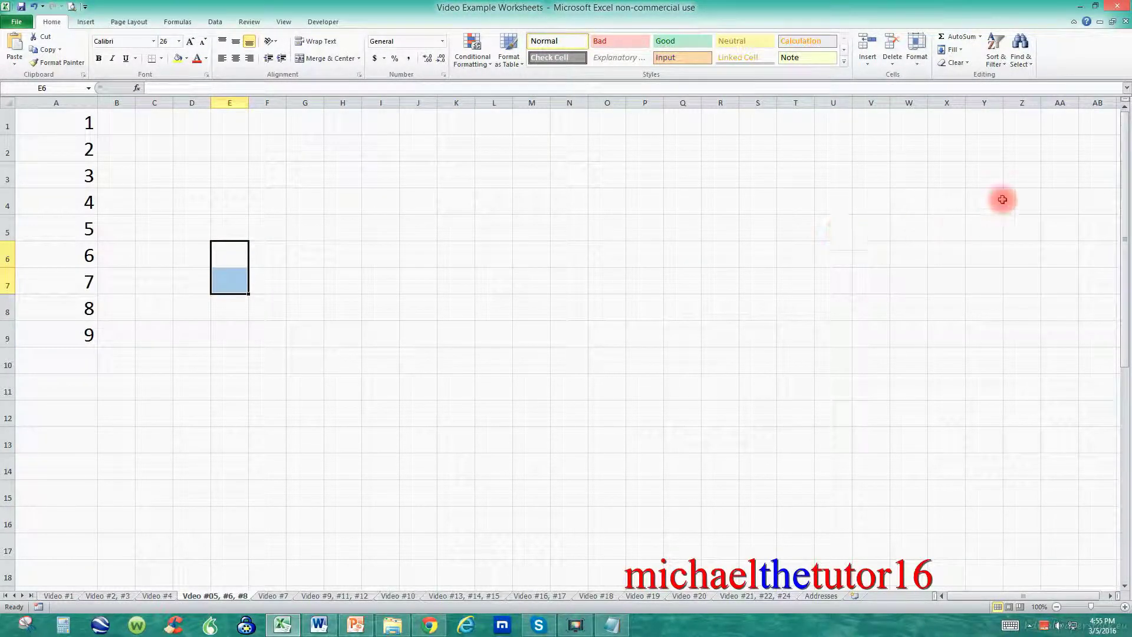
# Highlight the duplicate color names in A19:A30 with conditional formatting, using Light Red Fill with Dark Red Text.
pyautogui.moveTo(1125, 180); pyautogui.dragTo(1120, 388)
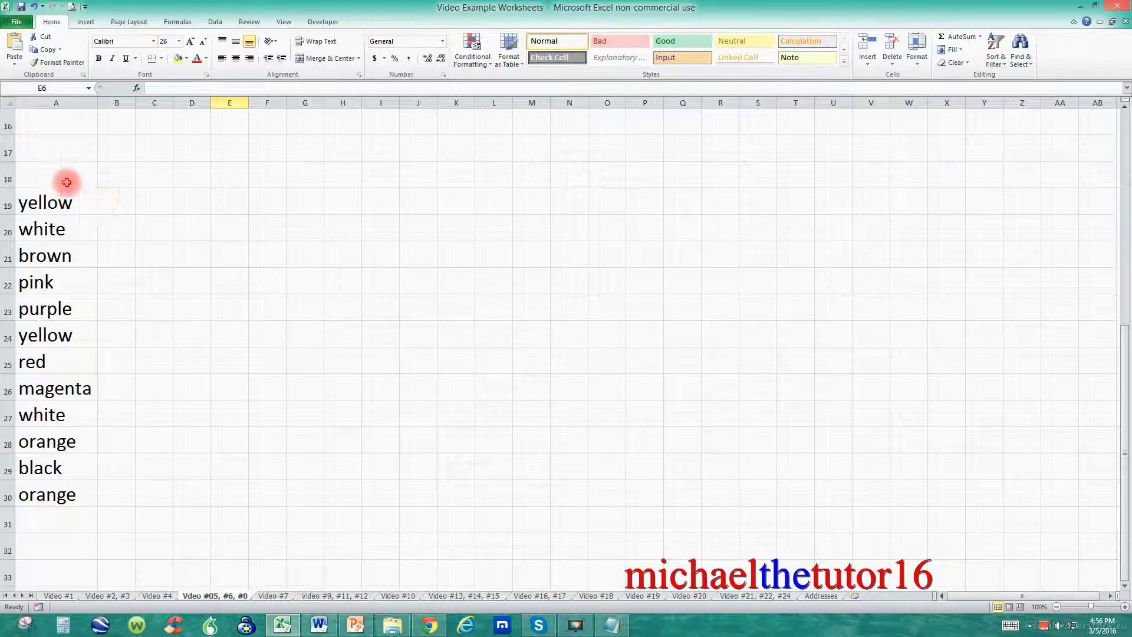
pyautogui.click(72, 202)
pyautogui.moveTo(72, 202); pyautogui.dragTo(47, 490)
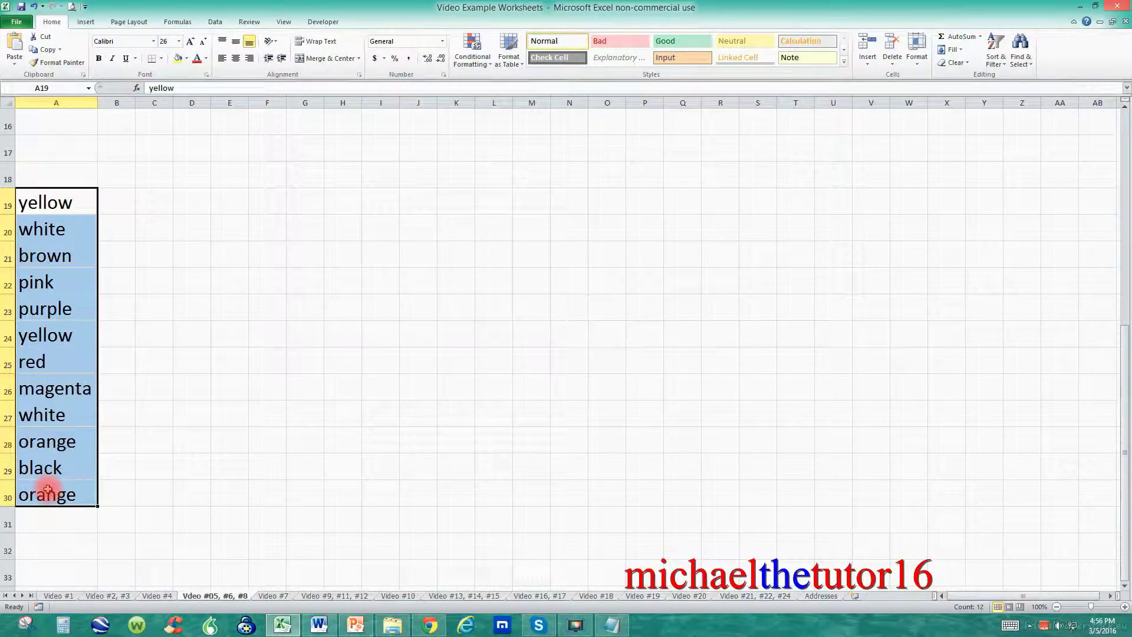
pyautogui.click(475, 51)
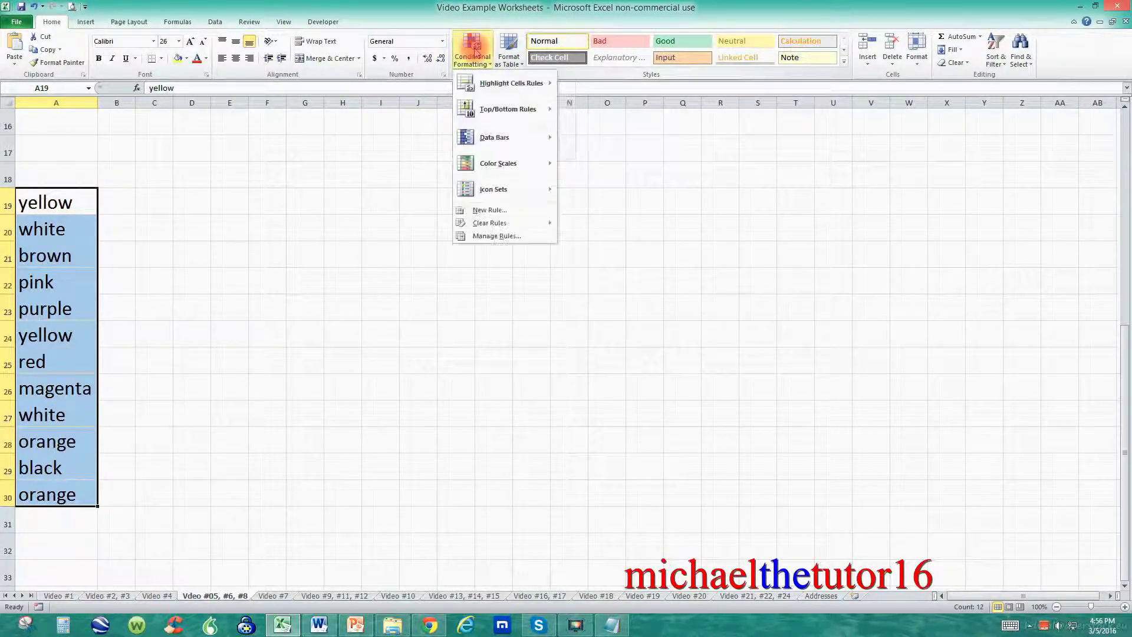
pyautogui.moveTo(482, 86)
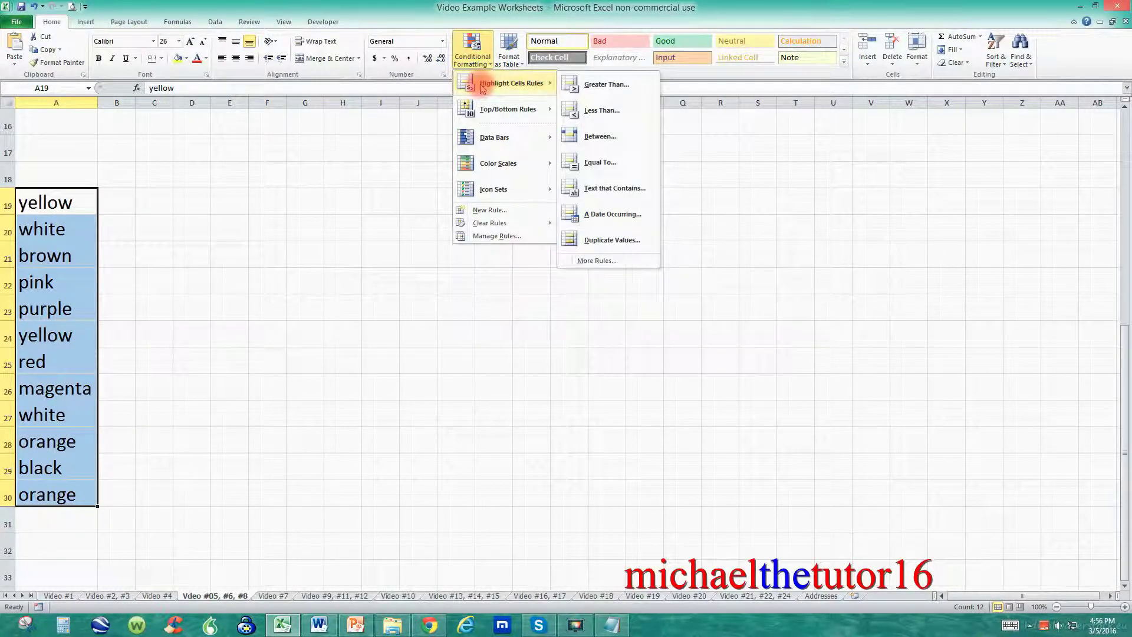
pyautogui.click(604, 245)
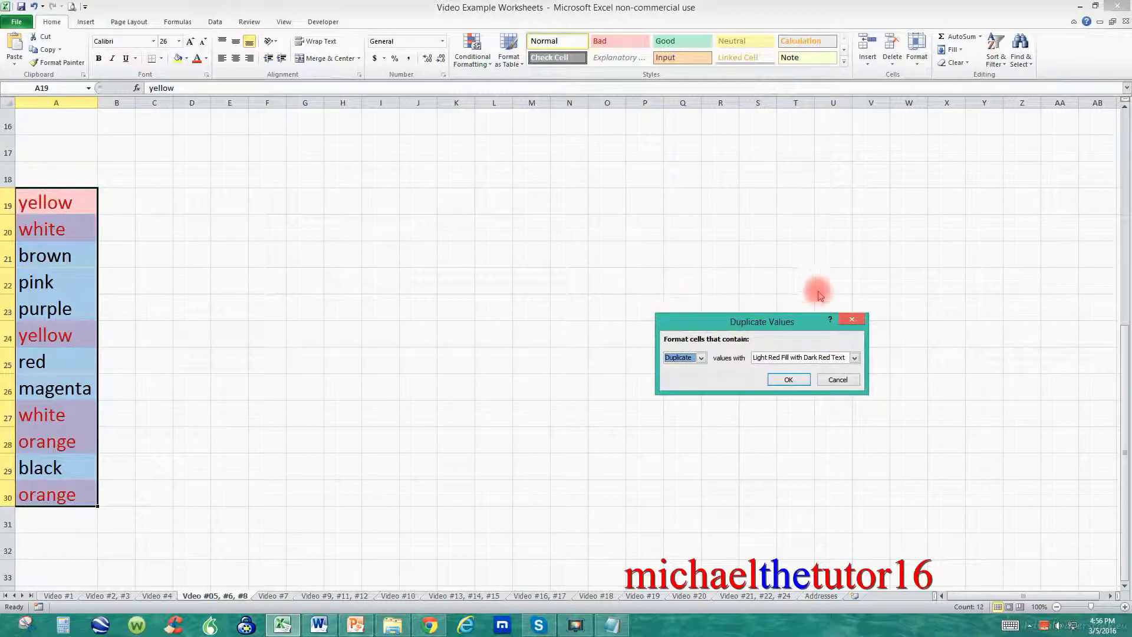
pyautogui.click(787, 379)
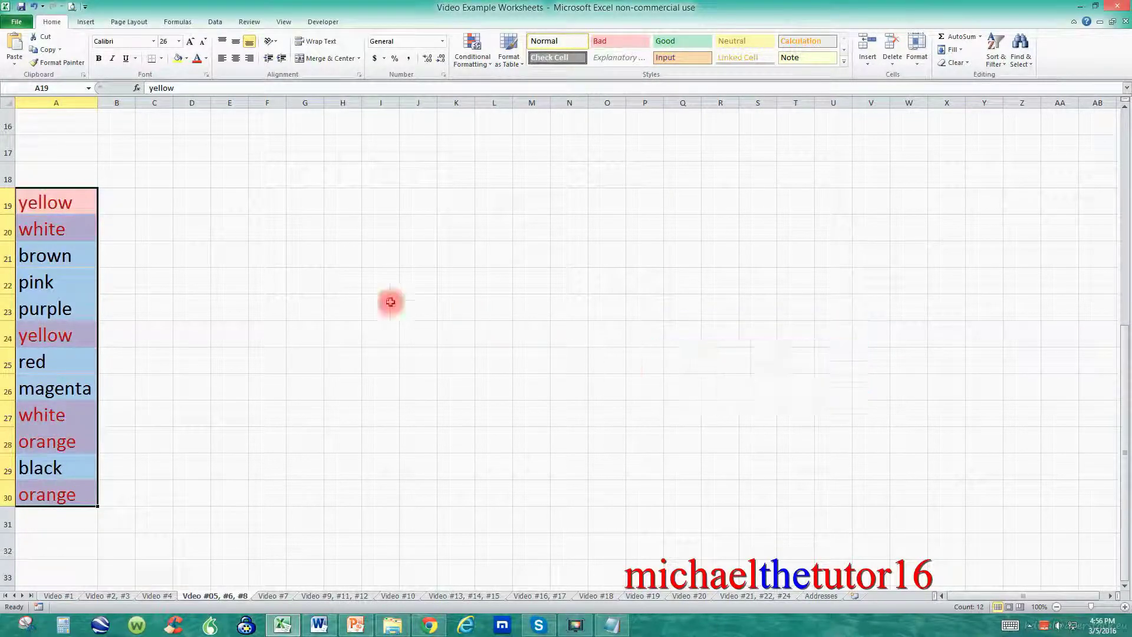
pyautogui.click(293, 288)
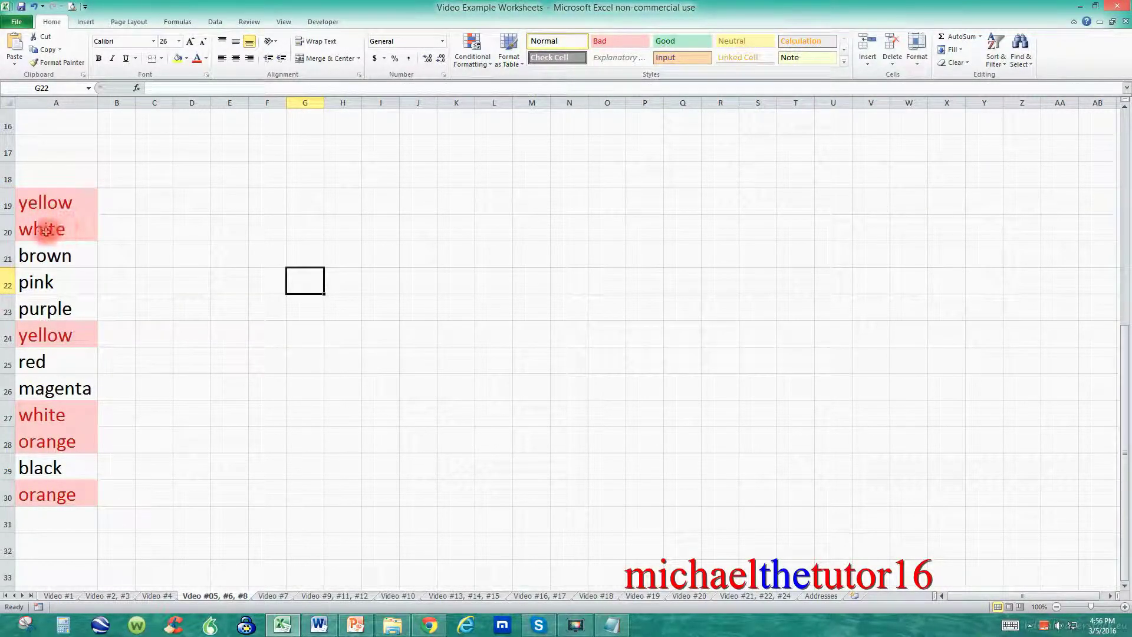
# Delete the entire rows 19 and 20 together, which hold the first occurrences of yellow and white.
pyautogui.click(45, 203)
pyautogui.click(48, 228)
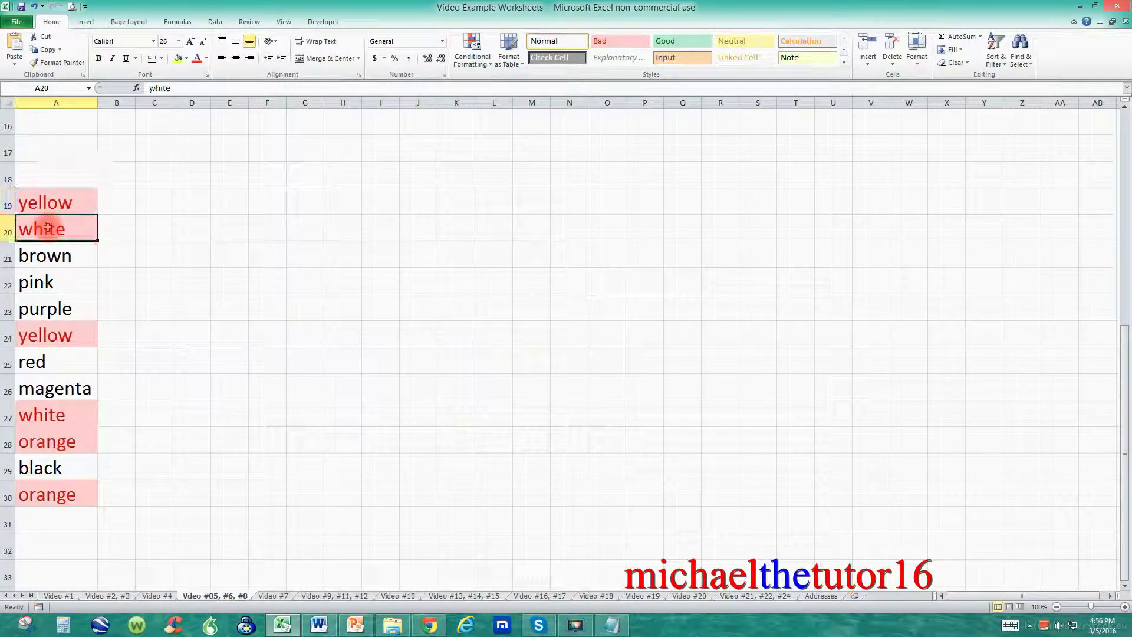
pyautogui.click(68, 330)
pyautogui.click(62, 414)
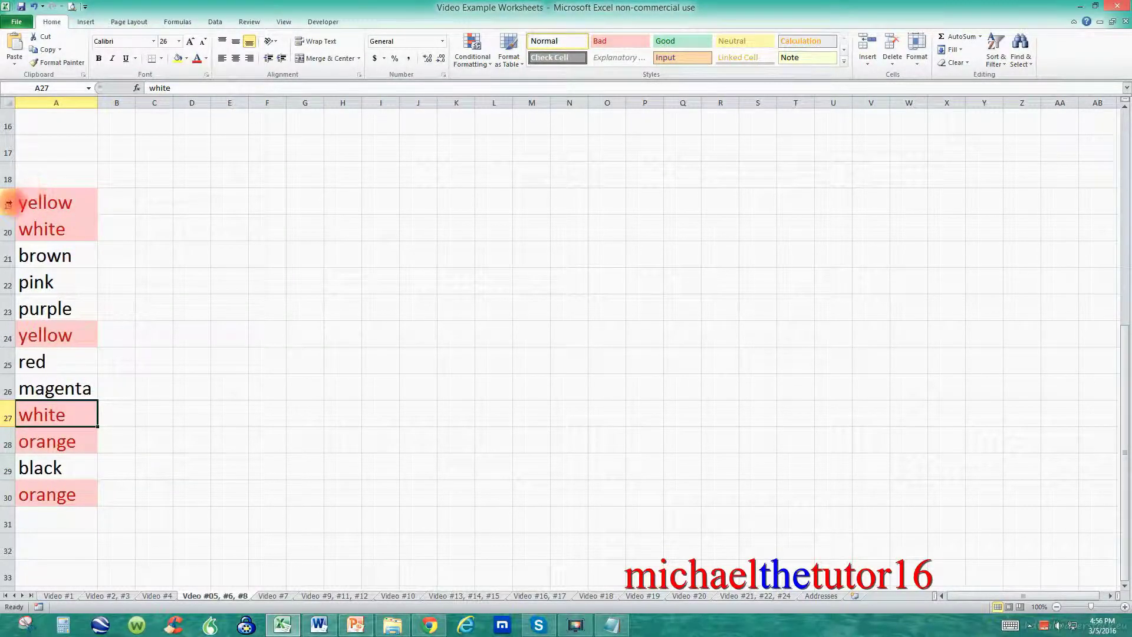
pyautogui.moveTo(8, 204); pyautogui.dragTo(7, 226)
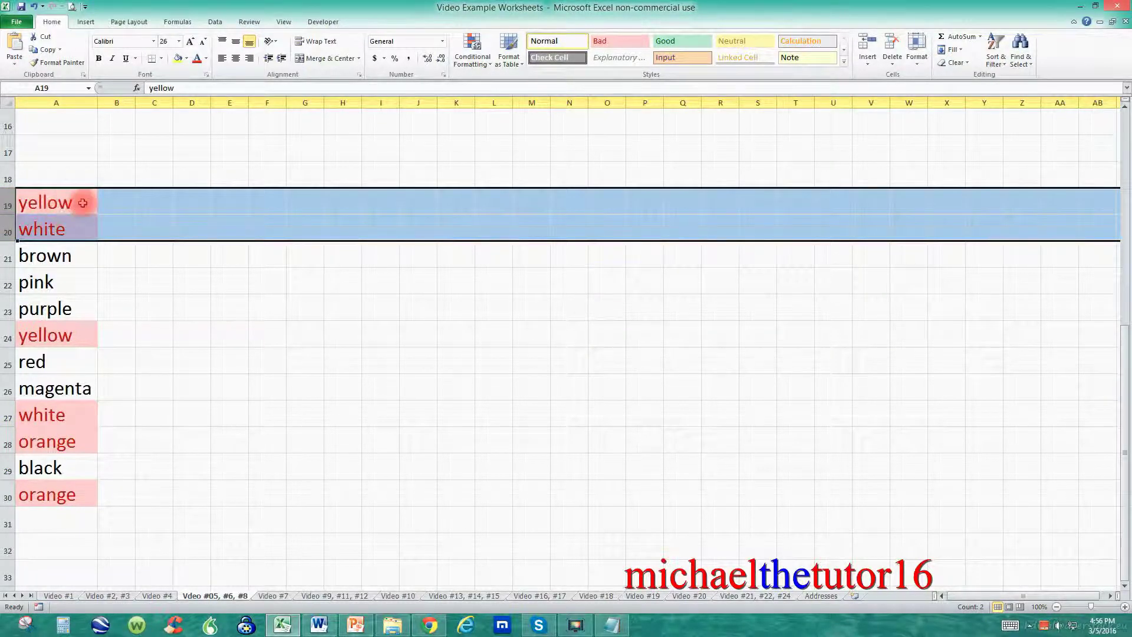
pyautogui.rightClick(121, 213)
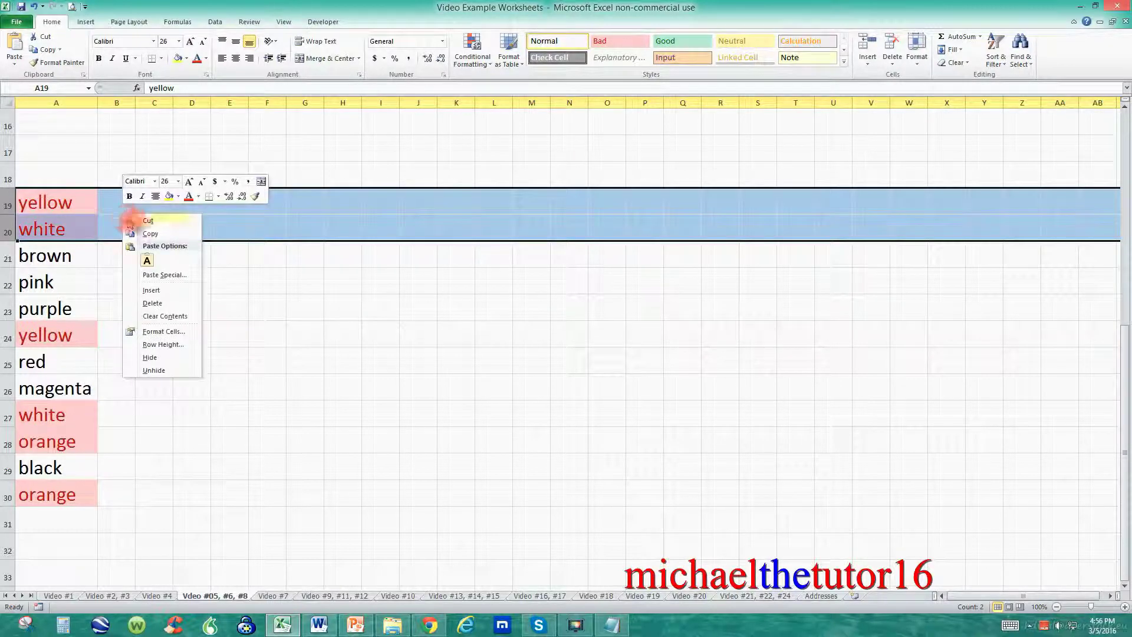
pyautogui.click(152, 303)
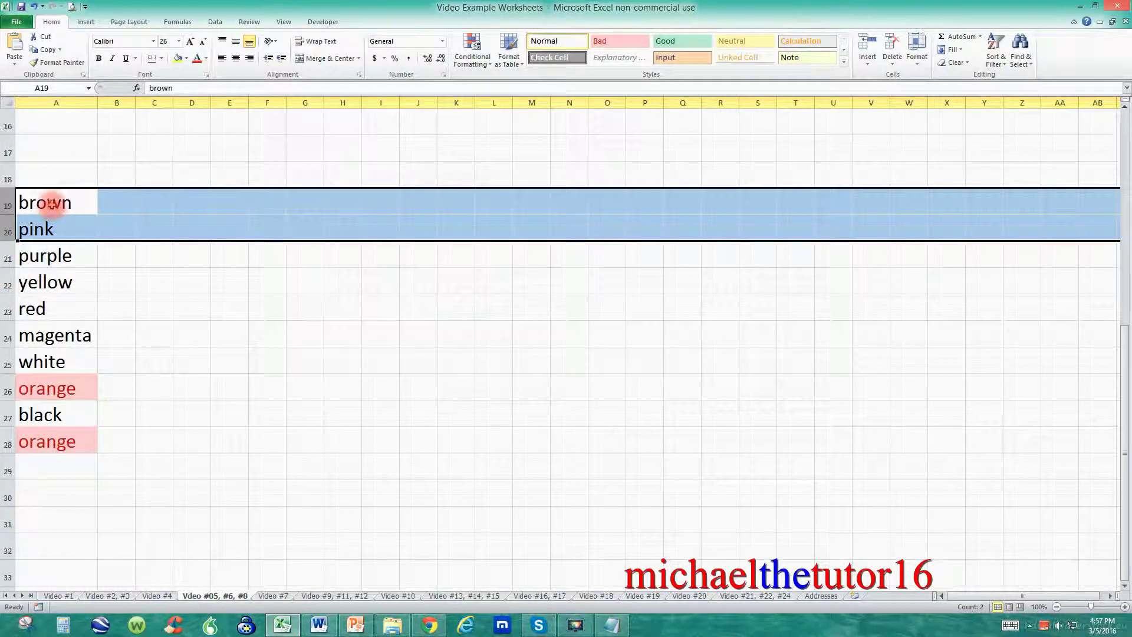
# Delete the entire row 26, which holds the first occurrence of orange, and select the remaining orange cell.
pyautogui.click(47, 283)
pyautogui.click(54, 362)
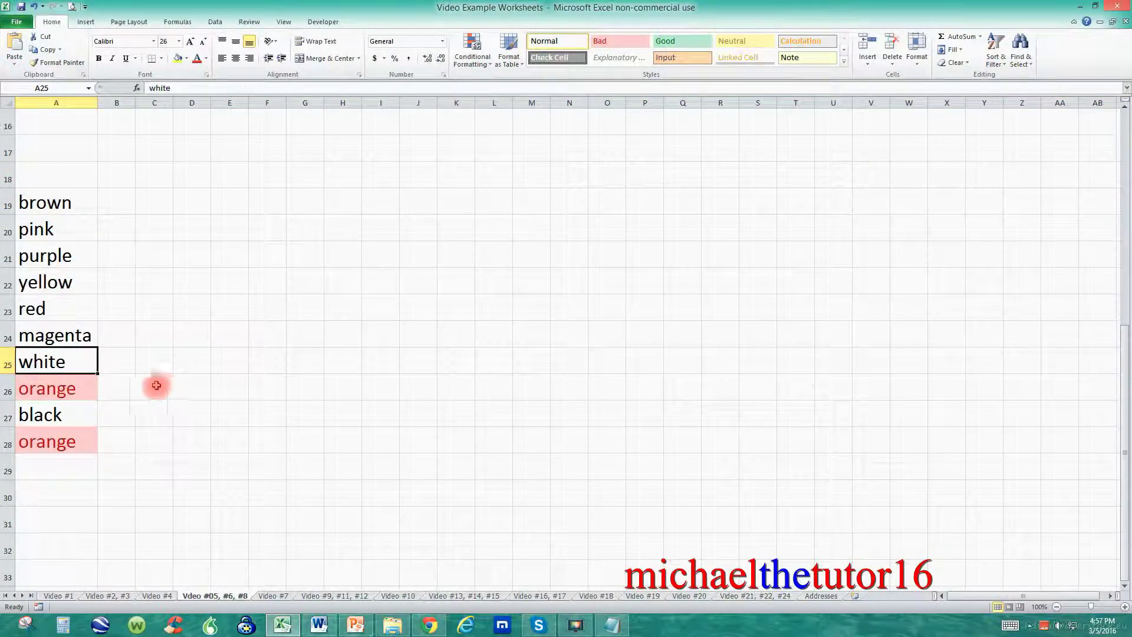
pyautogui.click(86, 381)
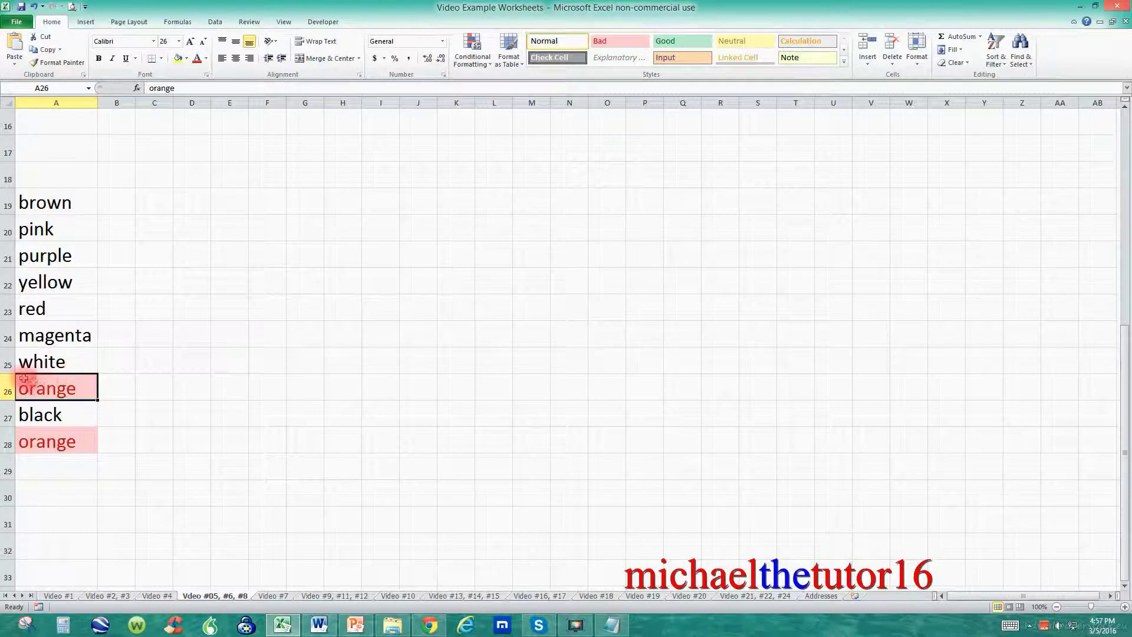
pyautogui.click(4, 386)
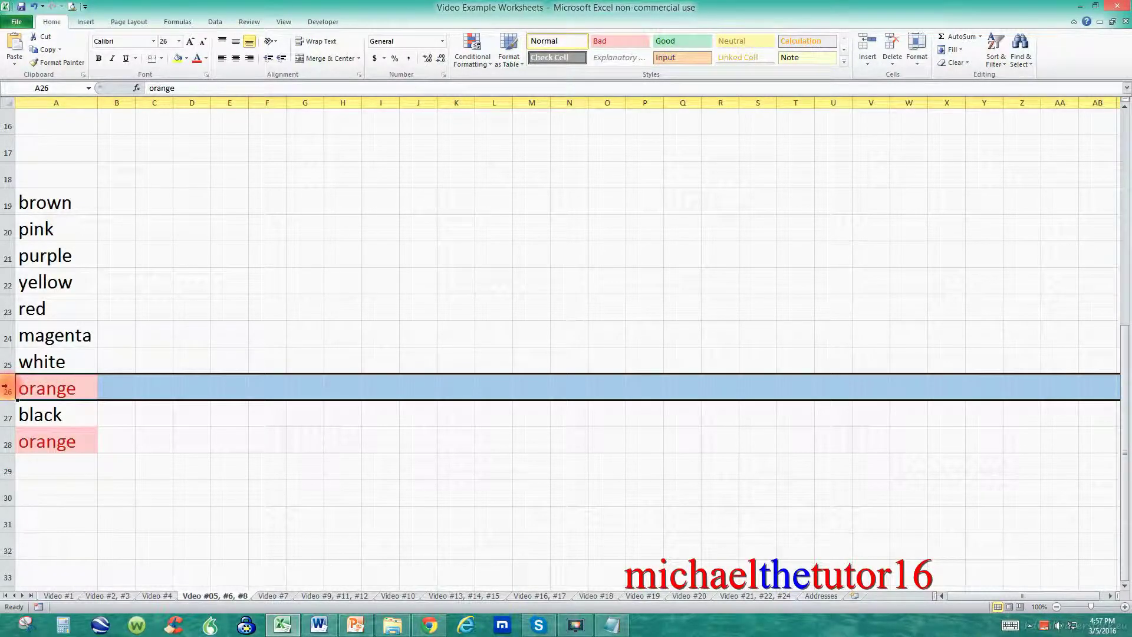
pyautogui.rightClick(126, 388)
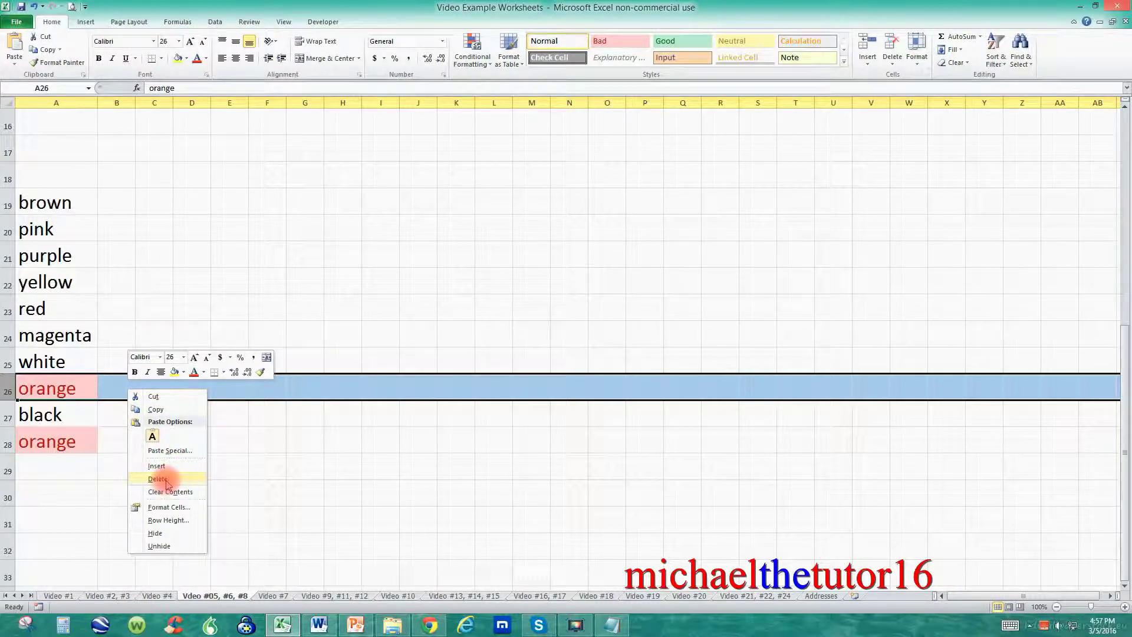
pyautogui.click(162, 478)
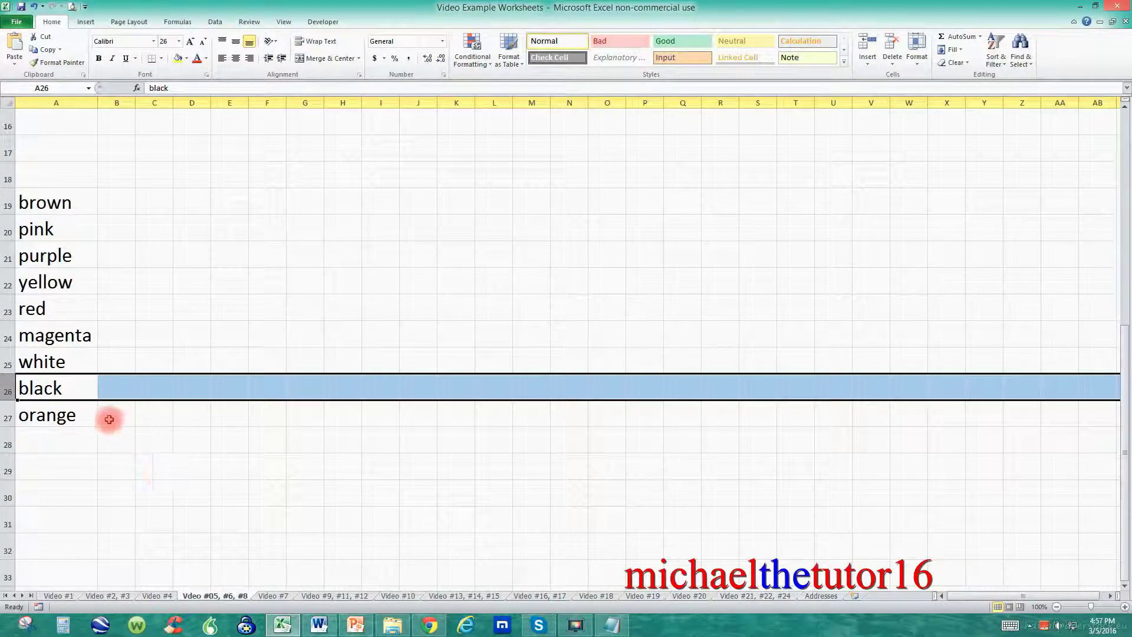
pyautogui.click(90, 412)
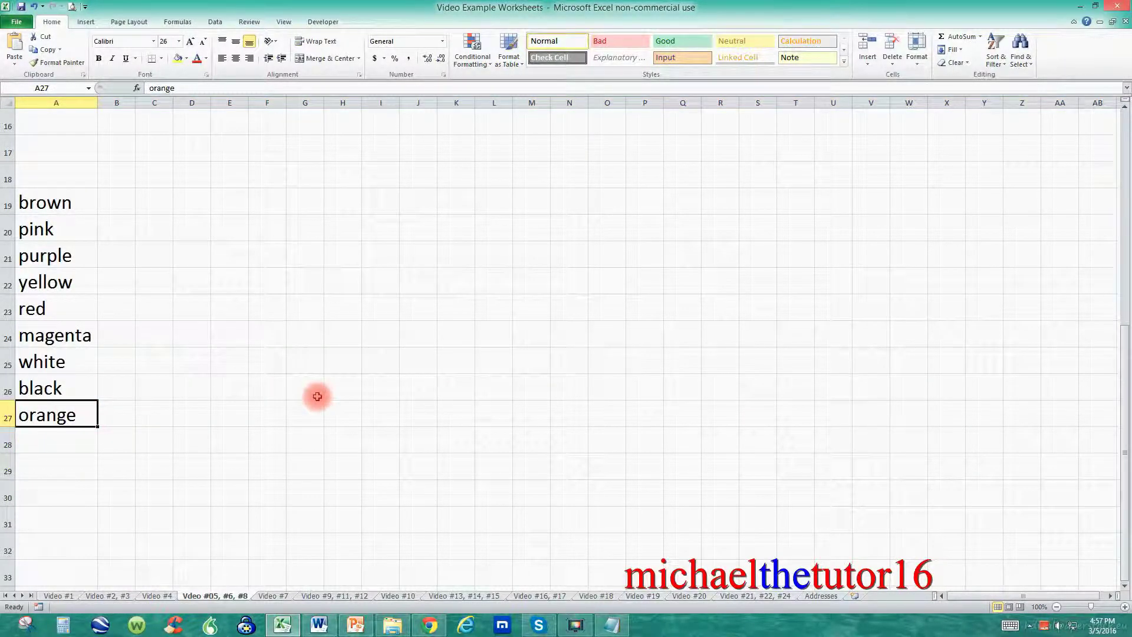